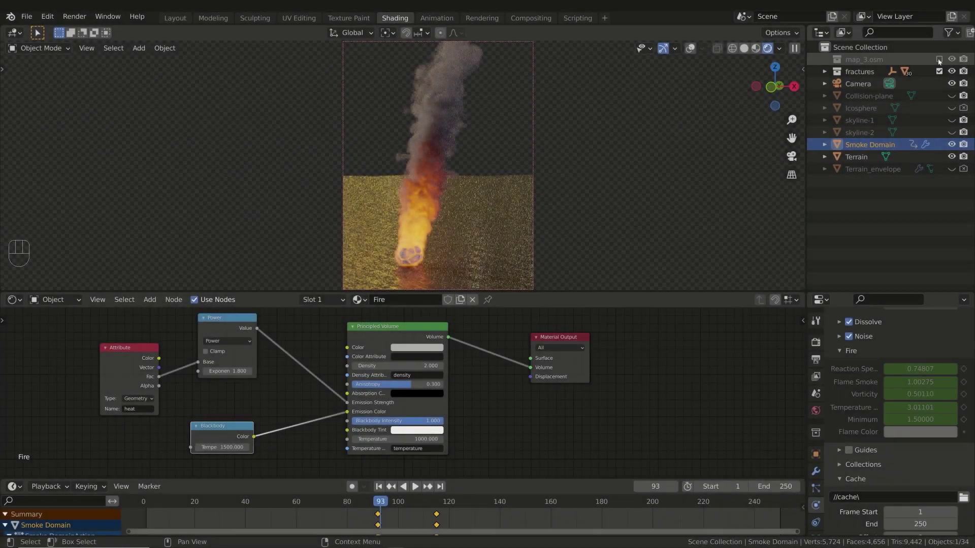
# - Render the full viewport preview, select the Icosphere_cell fire emitter, and orbit around the burning scene
pyautogui.hotkey('shift', 'ctrl', 'b')
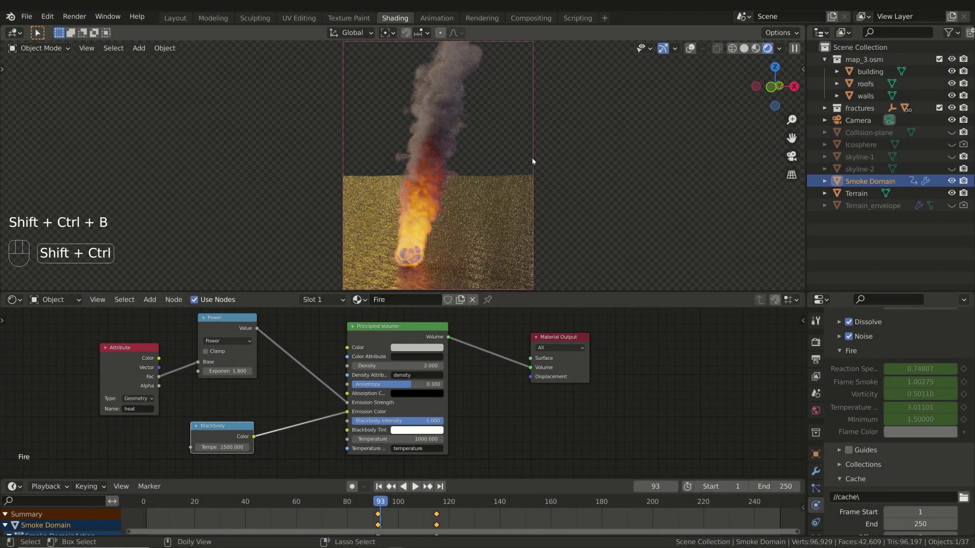
pyautogui.click(532, 162)
pyautogui.moveTo(532, 162); pyautogui.dragTo(658, 204, button='middle')
# - Orbit to the fire among the buildings, jump to frame 115, and enlarge the 3D view
pyautogui.moveTo(412, 177); pyautogui.dragTo(437, 504, button='middle')
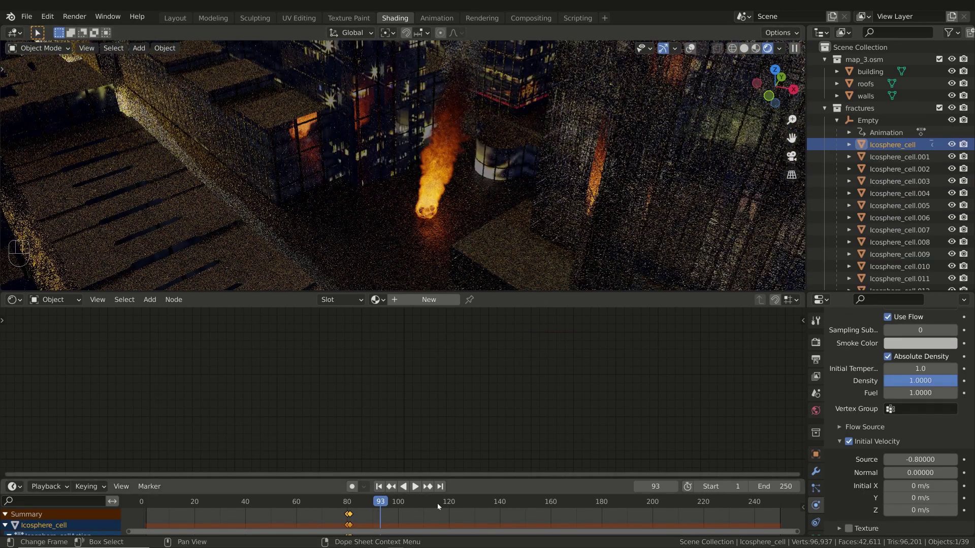
pyautogui.click(438, 504)
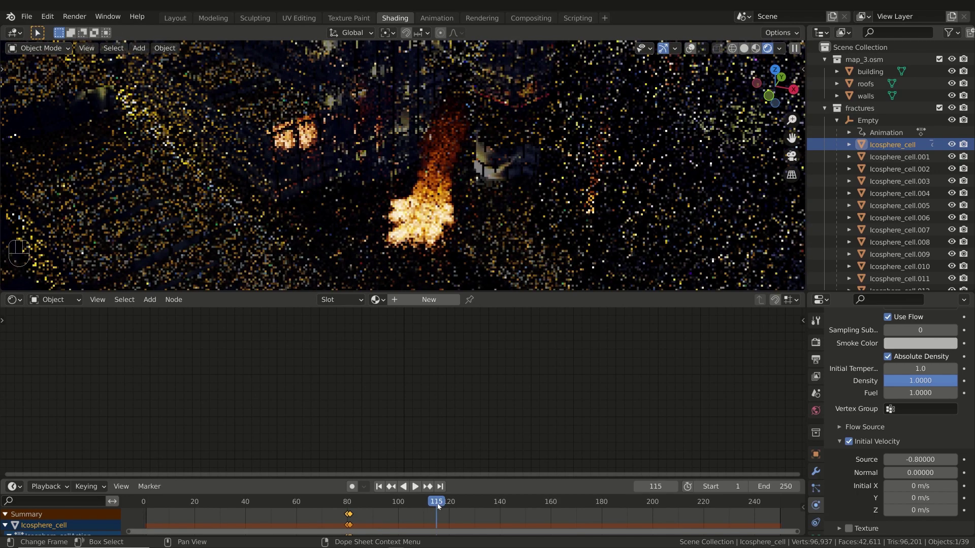
pyautogui.moveTo(486, 293); pyautogui.dragTo(598, 479)
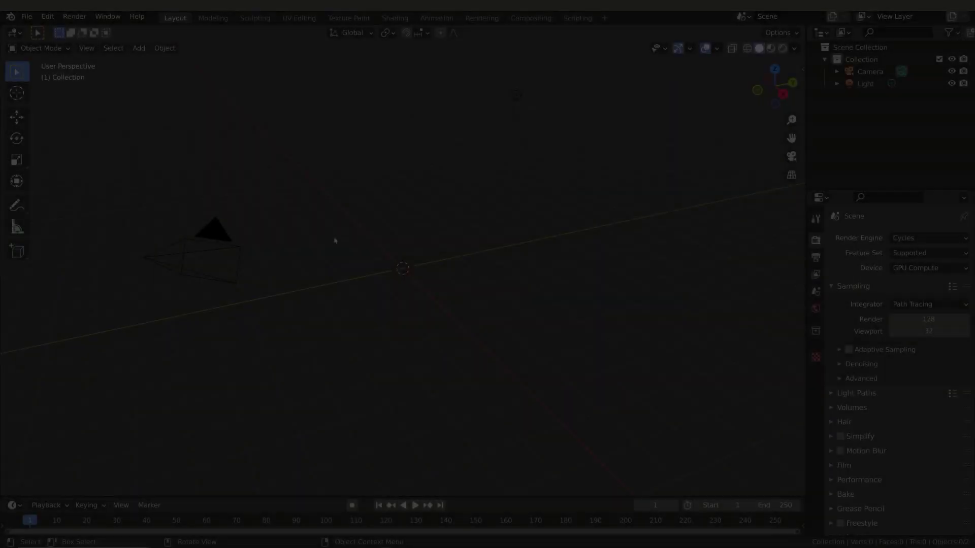
# - Add an Ico Sphere mesh to the scene
pyautogui.hotkey('shift', 'a')
pyautogui.moveTo(335, 240)
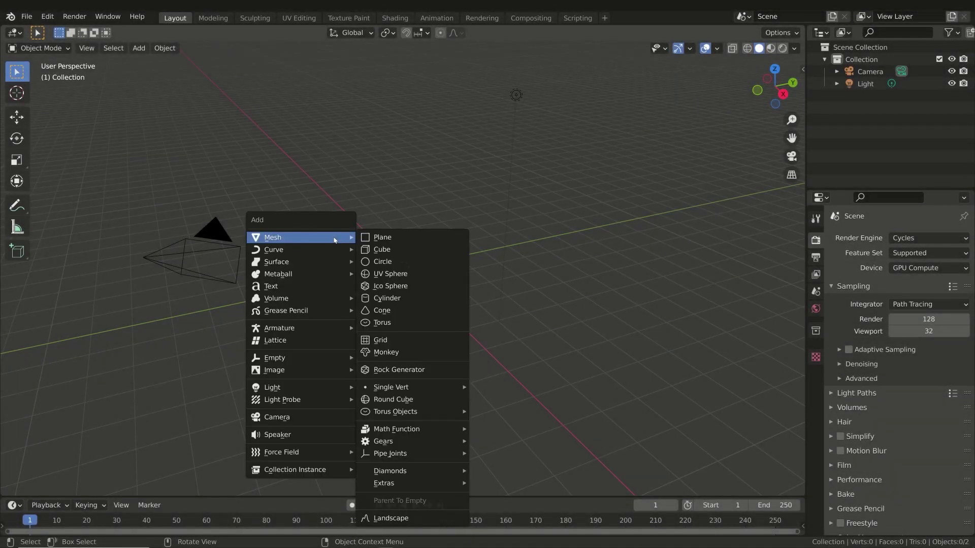
pyautogui.click(422, 286)
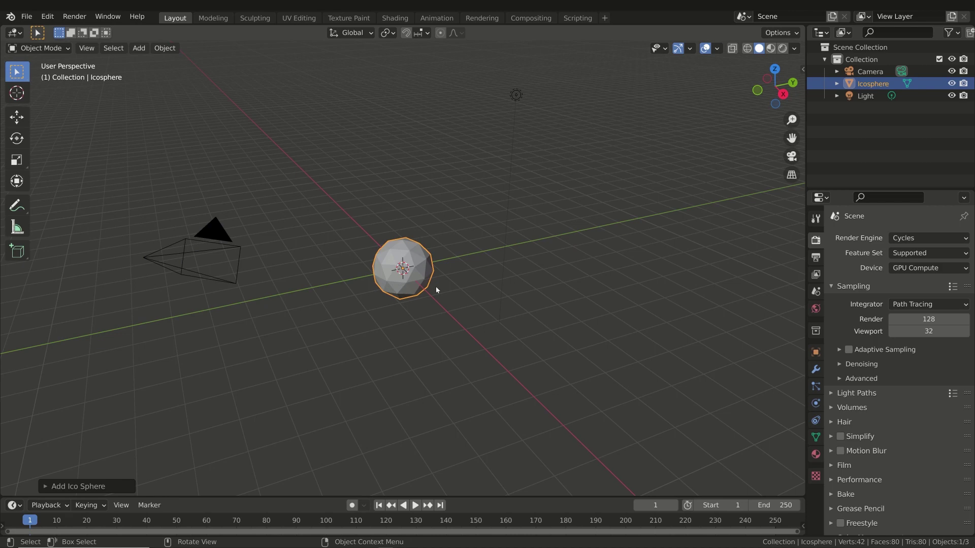
# - Apply Quick Smoke to the icosphere, creating a Smoke Domain box around it
pyautogui.click(158, 50)
pyautogui.moveTo(267, 353)
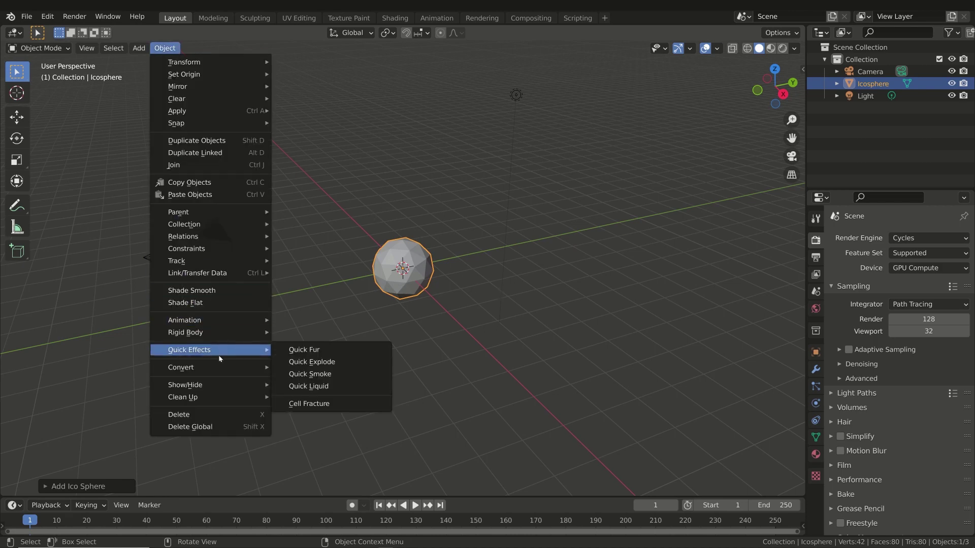
pyautogui.click(345, 380)
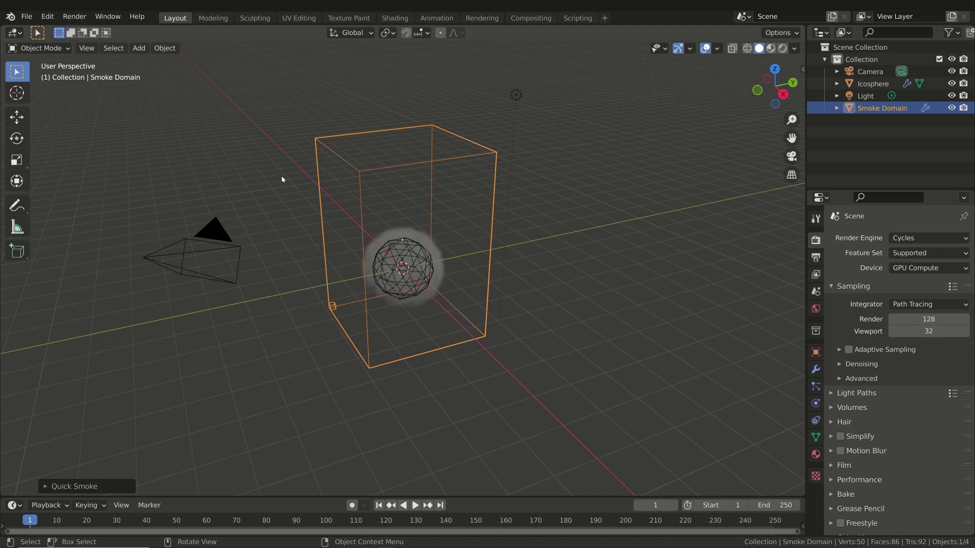
# - Set the Quick Smoke style to Smoke & Fire and deselect all objects
pyautogui.click(64, 486)
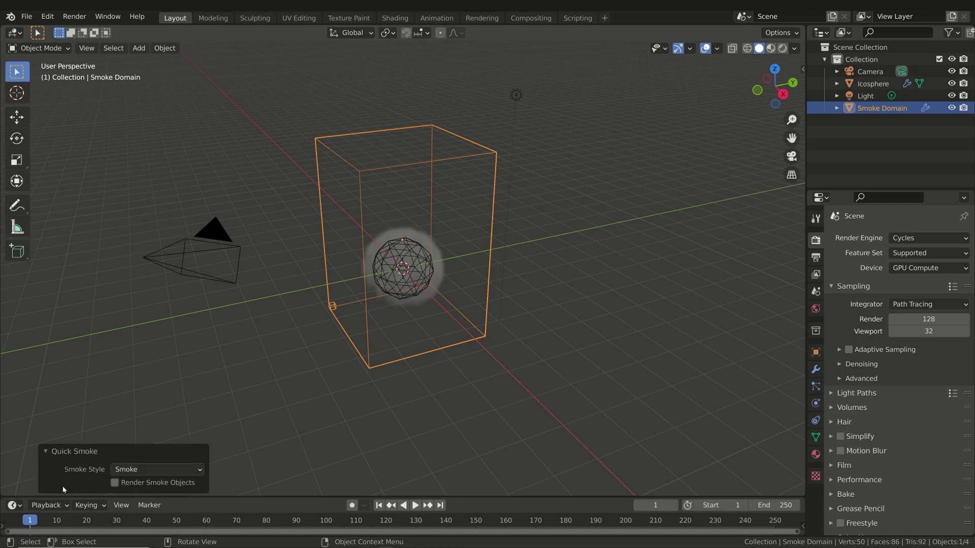
pyautogui.click(138, 474)
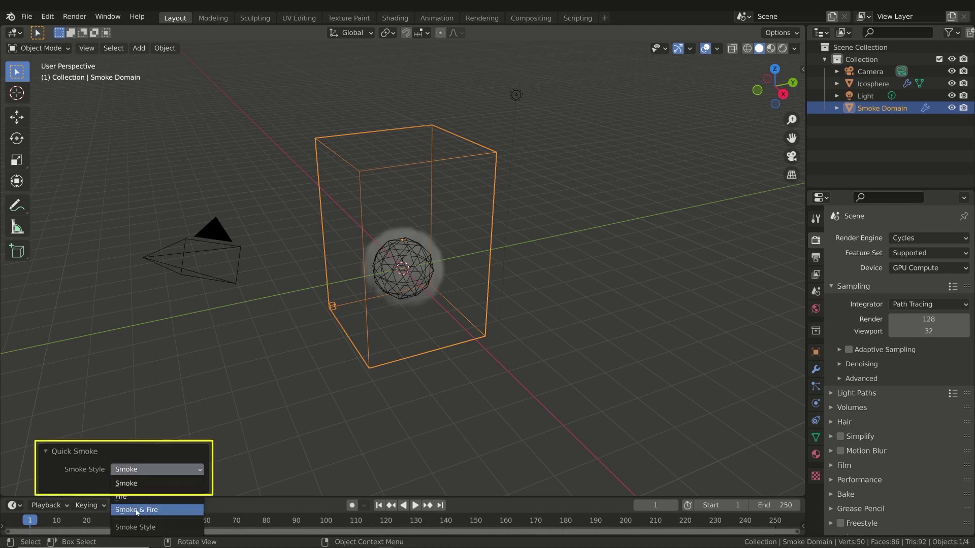
pyautogui.click(142, 510)
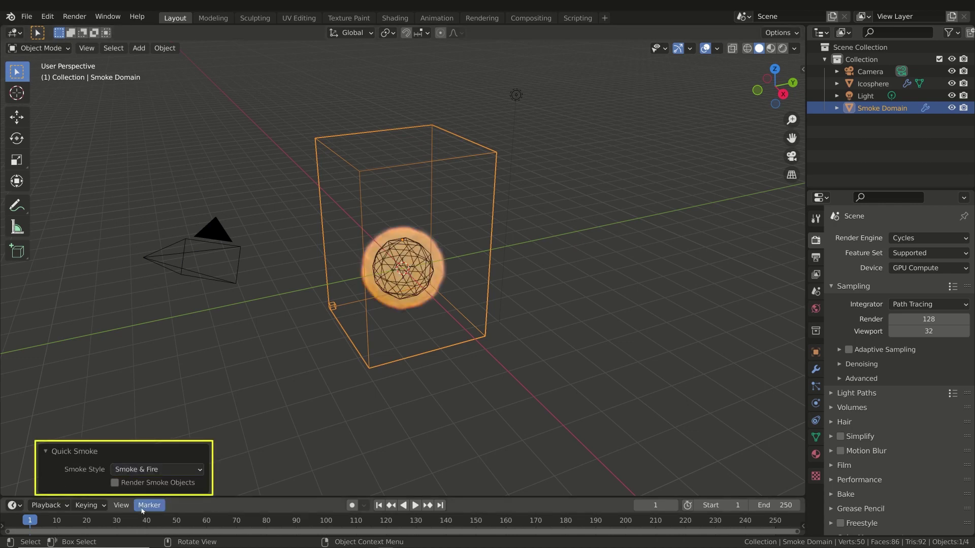
pyautogui.click(190, 399)
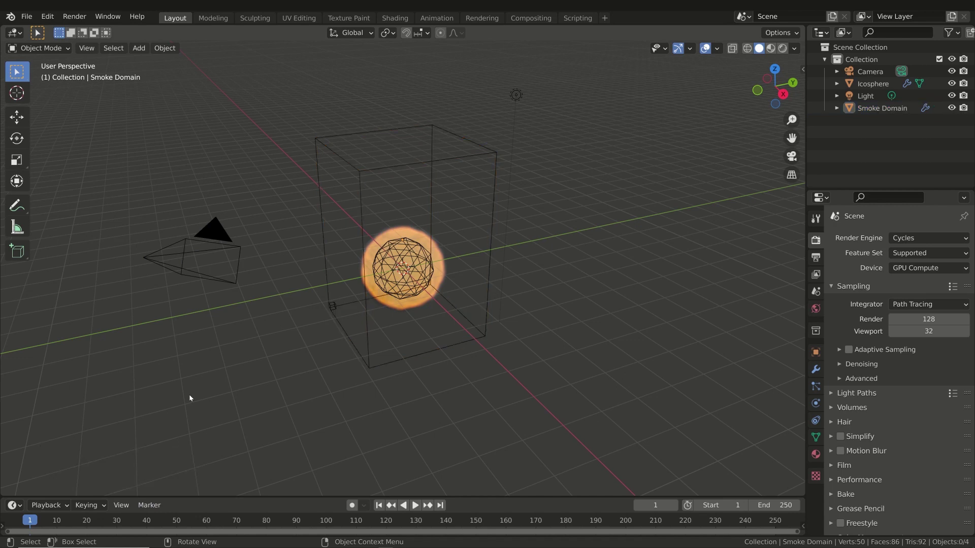
pyautogui.click(26, 16)
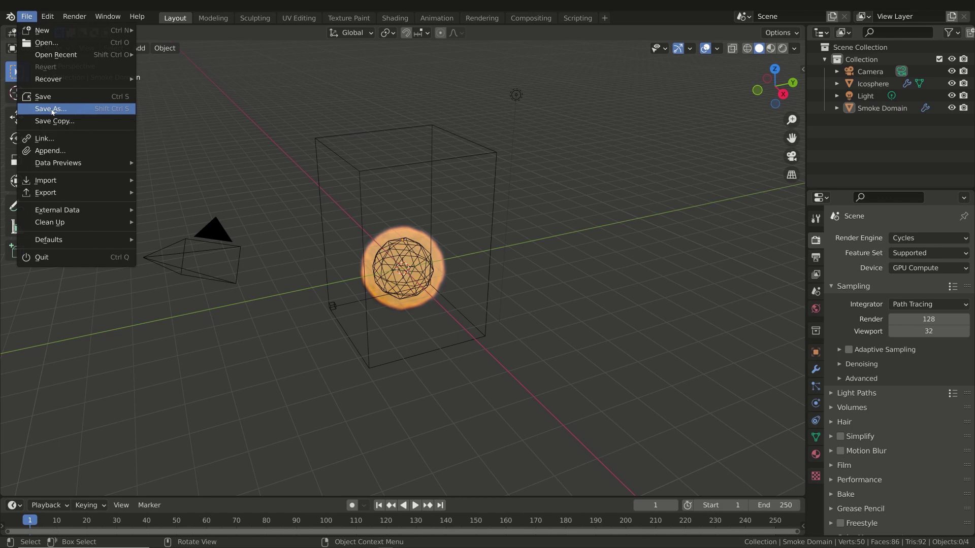
# - Save the scene as fire.blend in the fire-simulation folder
pyautogui.click(51, 109)
pyautogui.write('fire')
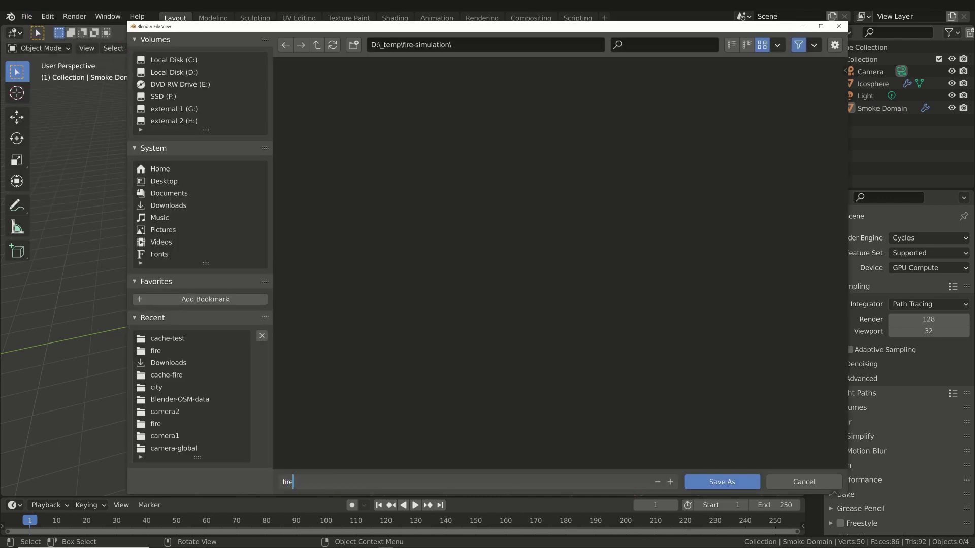
pyautogui.click(722, 482)
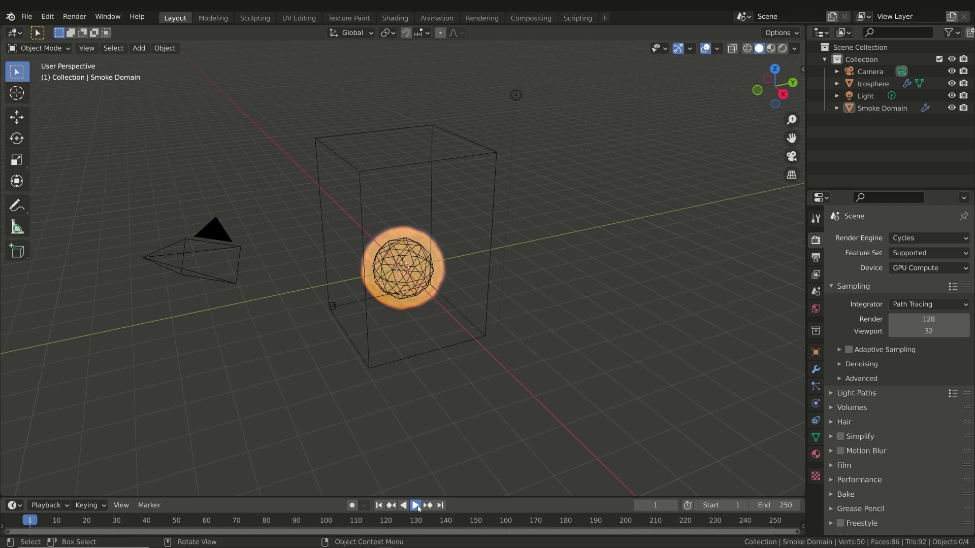
# - Play the smoke-and-fire simulation through frame 201, then return to frame 1
pyautogui.press('space')
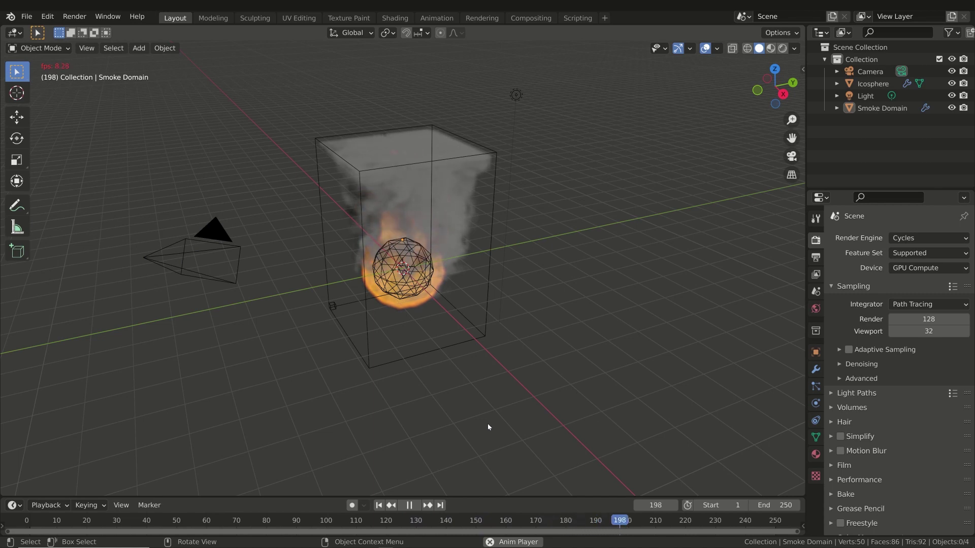
pyautogui.press('space')
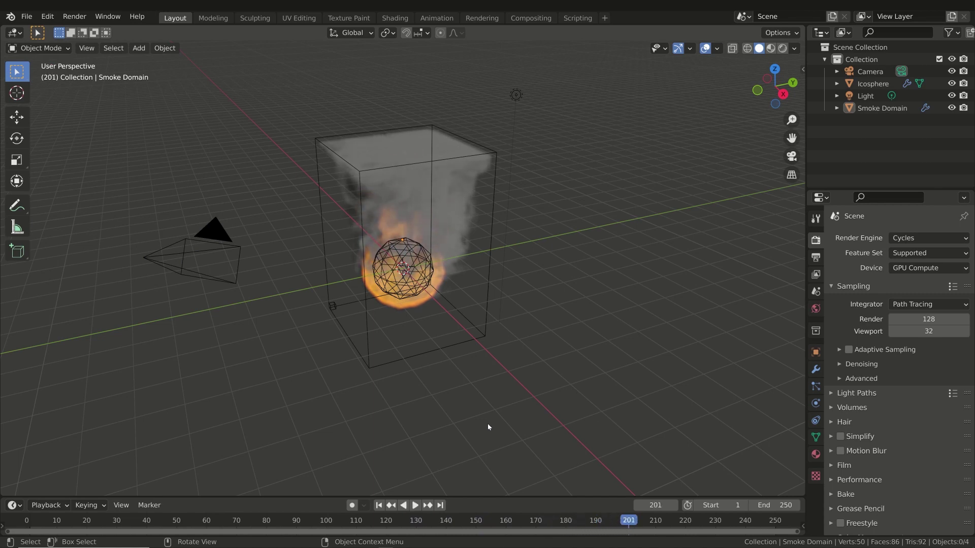
pyautogui.click(379, 506)
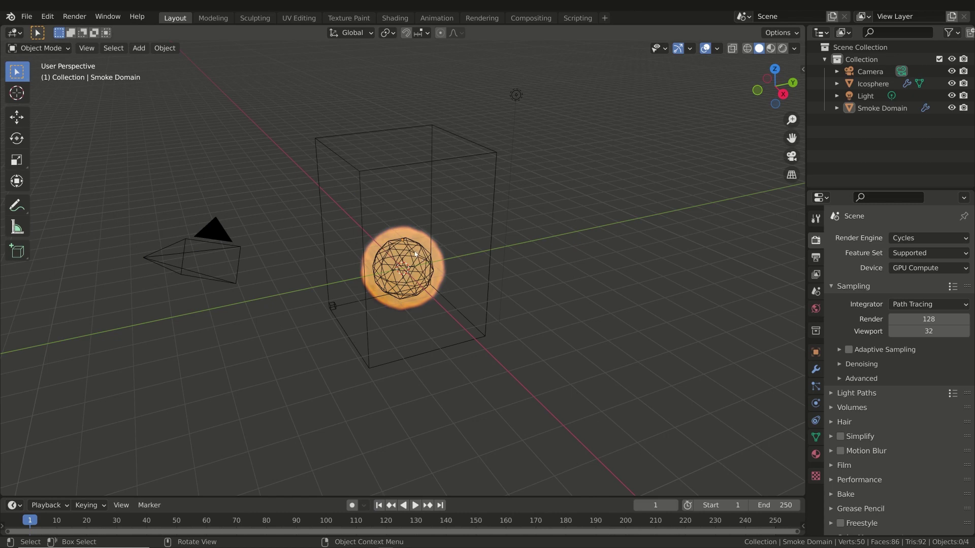
# - Review the icosphere's Fire + Smoke flow physics in an enlarged panel, then select the domain box
pyautogui.click(399, 244)
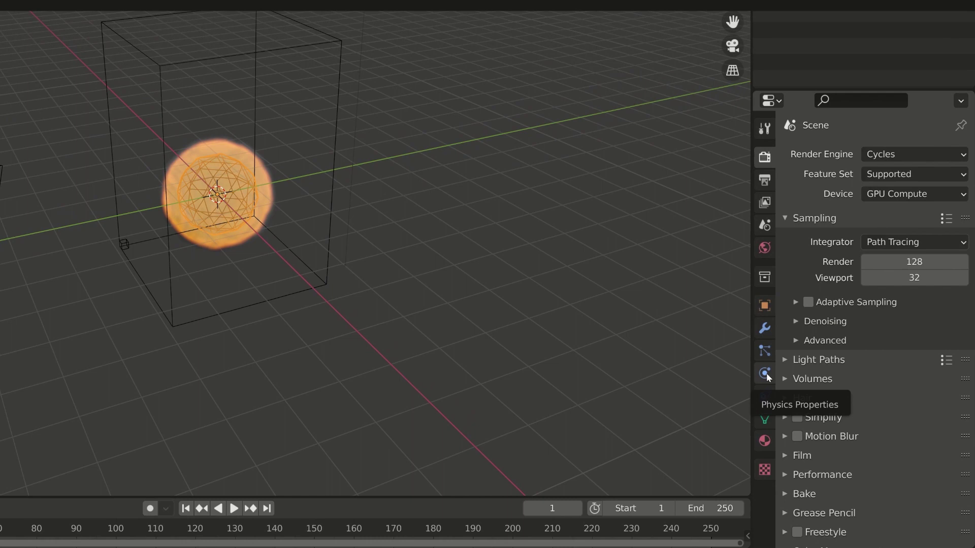
pyautogui.click(767, 375)
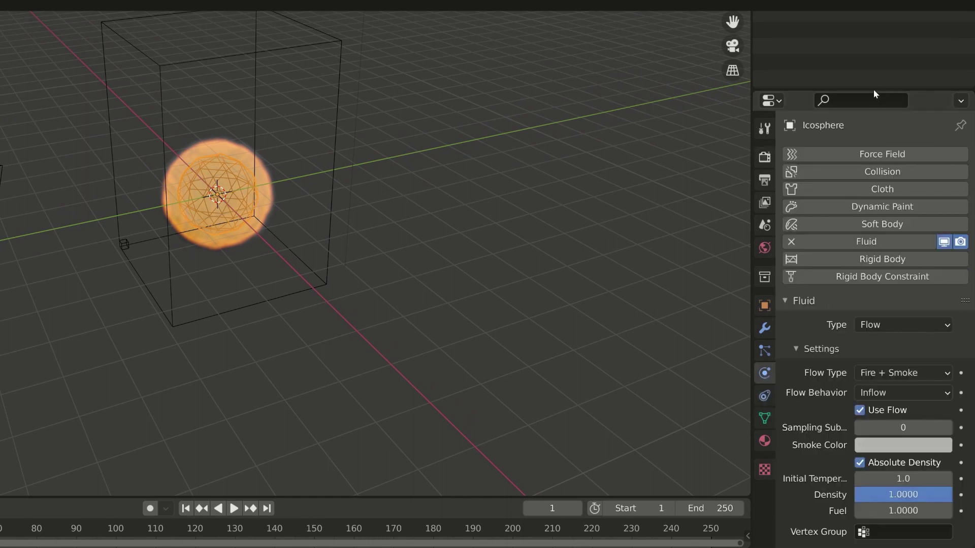
pyautogui.moveTo(874, 92); pyautogui.dragTo(874, 22)
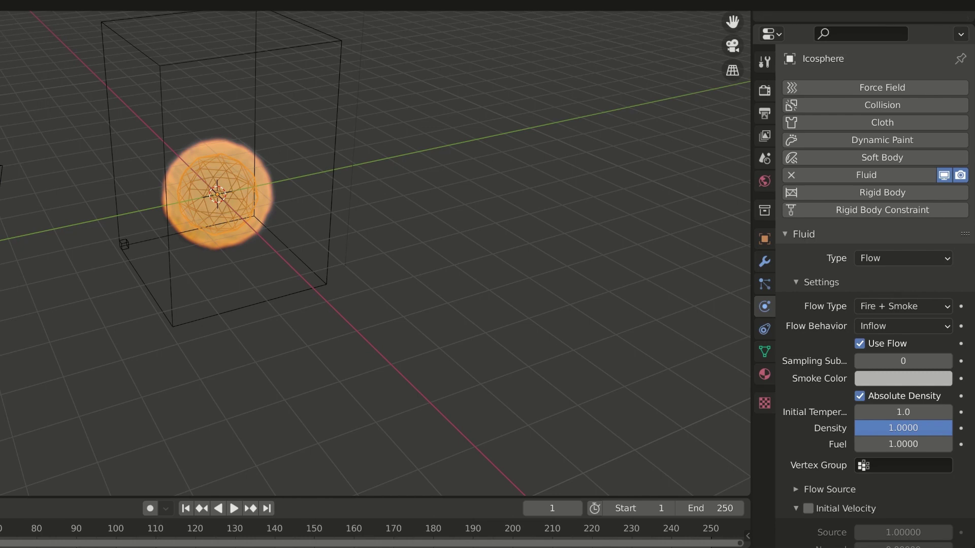
pyautogui.click(317, 45)
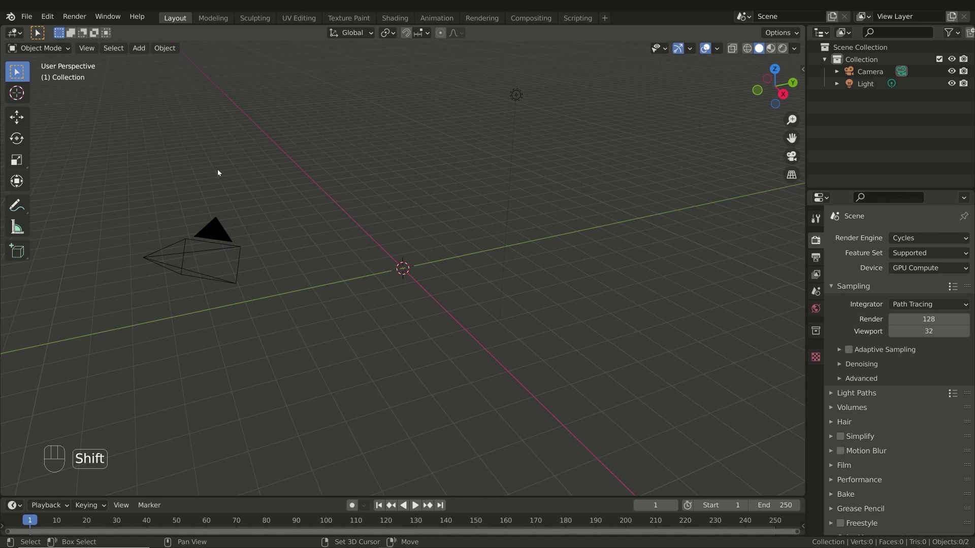
# - Add a cylinder at the scene origin
pyautogui.hotkey('shift', 'a')
pyautogui.moveTo(219, 170)
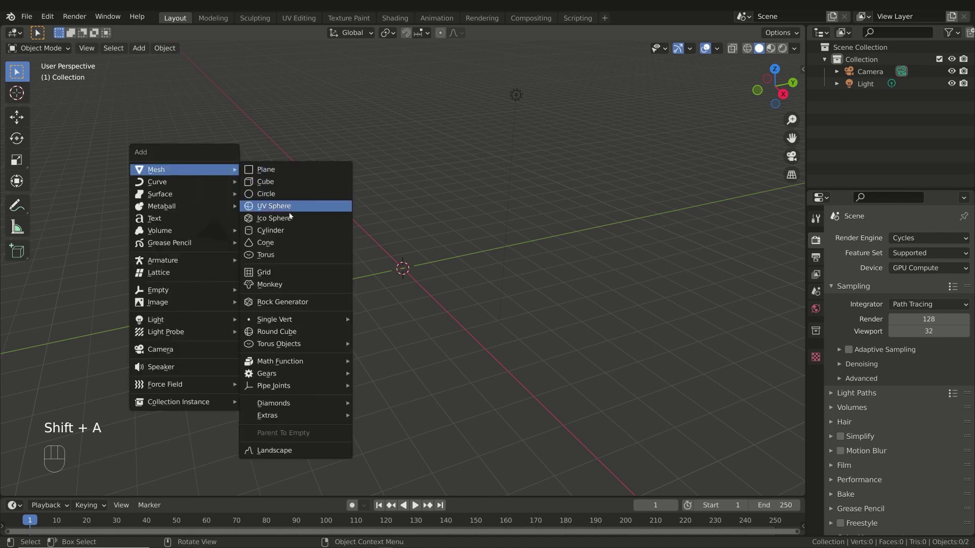
pyautogui.click(296, 231)
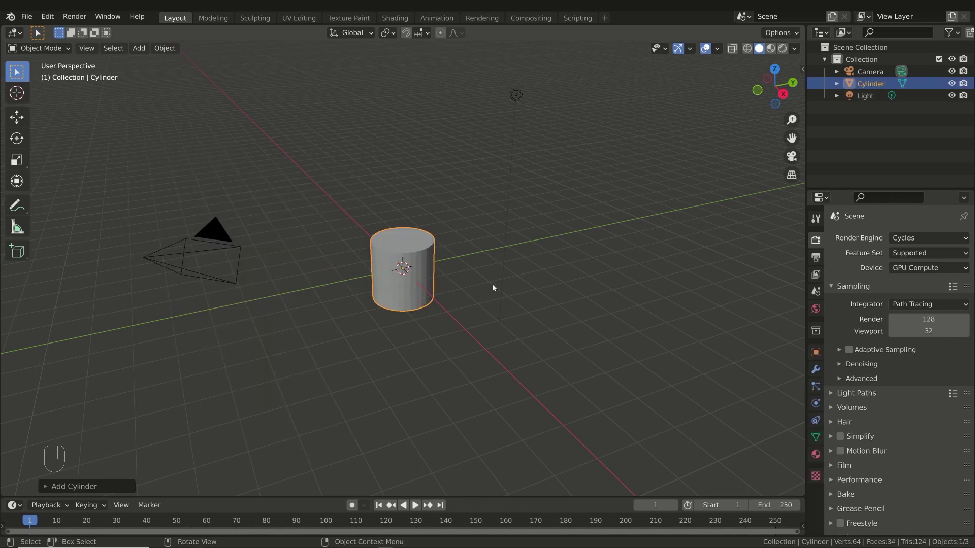
# - Add a cube and scale it up about 2.31 times so it encloses the cylinder
pyautogui.hotkey('shift', 'a')
pyautogui.moveTo(311, 304)
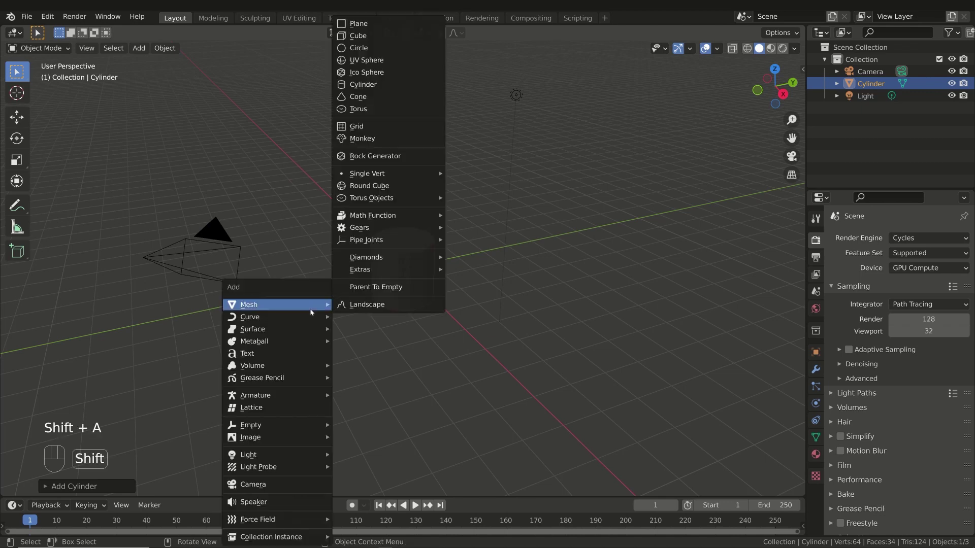
pyautogui.click(358, 36)
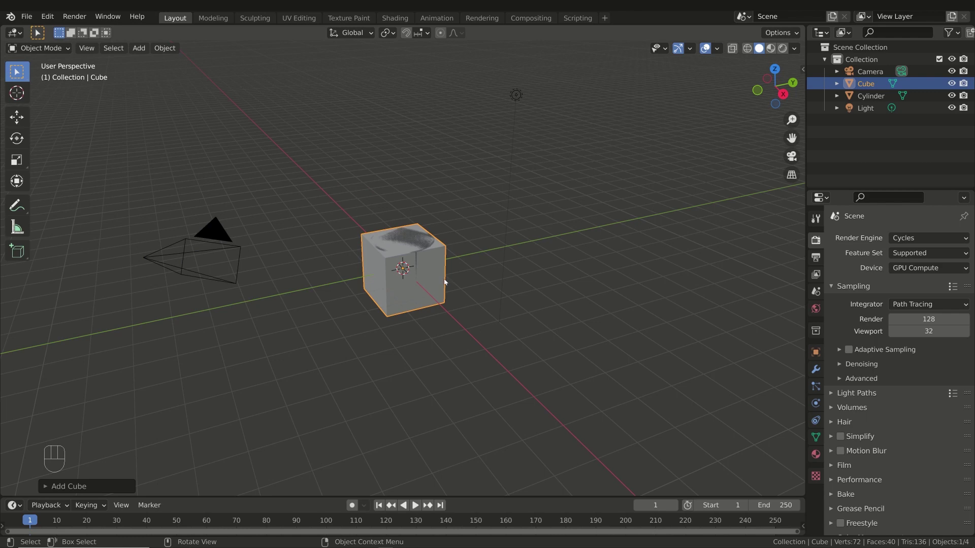
pyautogui.press('s')
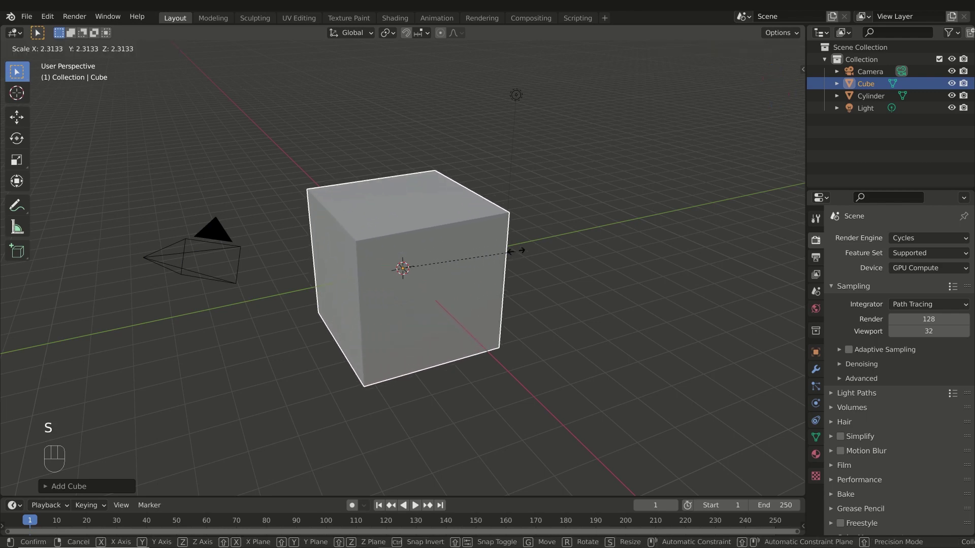
pyautogui.click(541, 237)
pyautogui.moveTo(452, 246); pyautogui.dragTo(495, 237, button='middle')
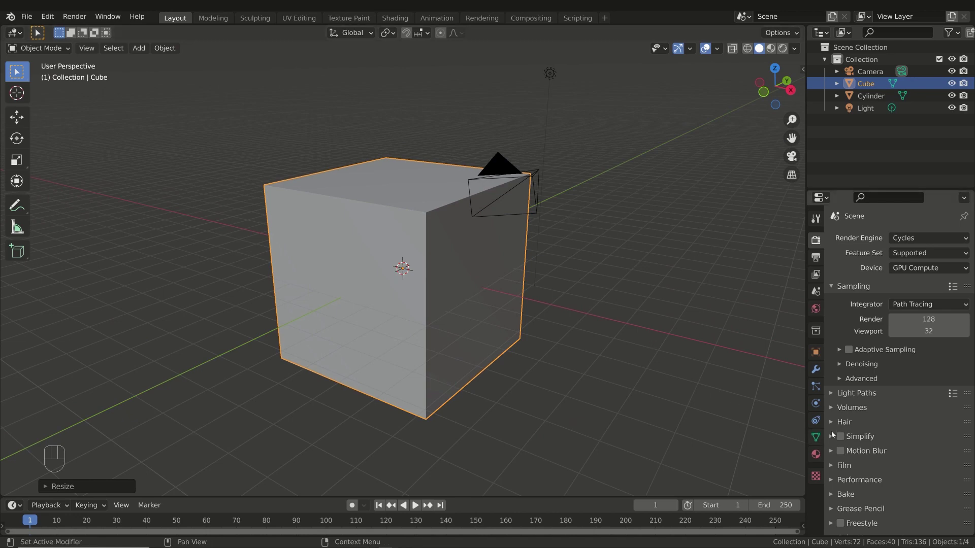
pyautogui.click(815, 403)
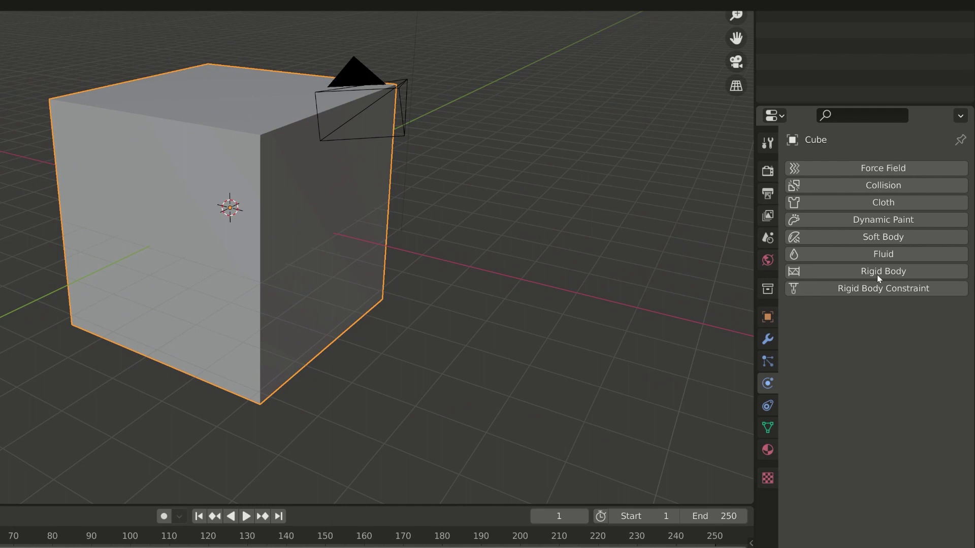
pyautogui.click(902, 255)
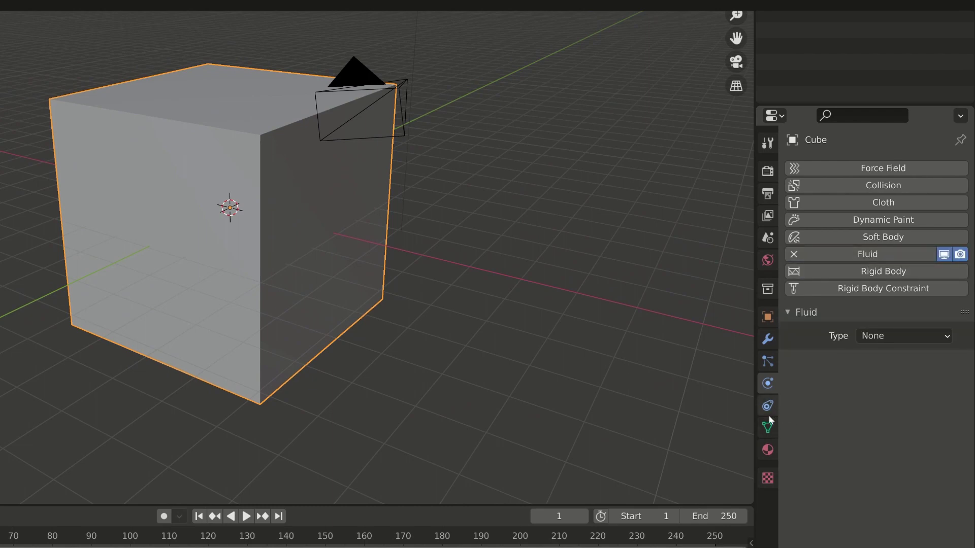
pyautogui.click(887, 337)
pyautogui.click(897, 371)
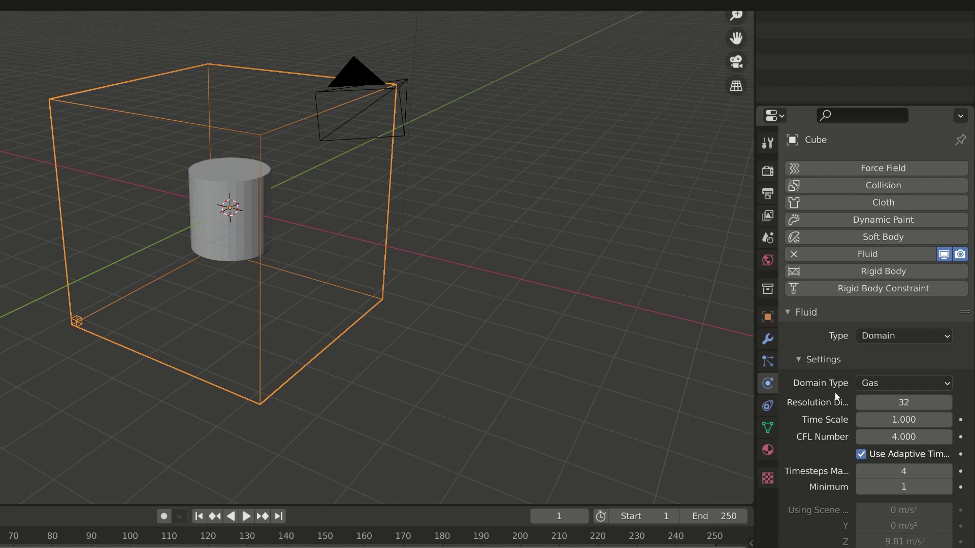
pyautogui.click(915, 385)
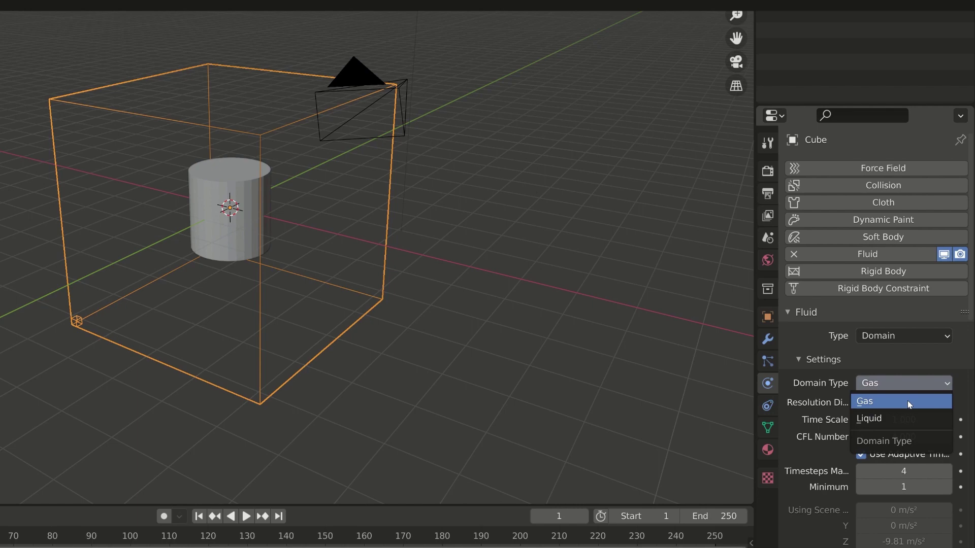
pyautogui.click(907, 401)
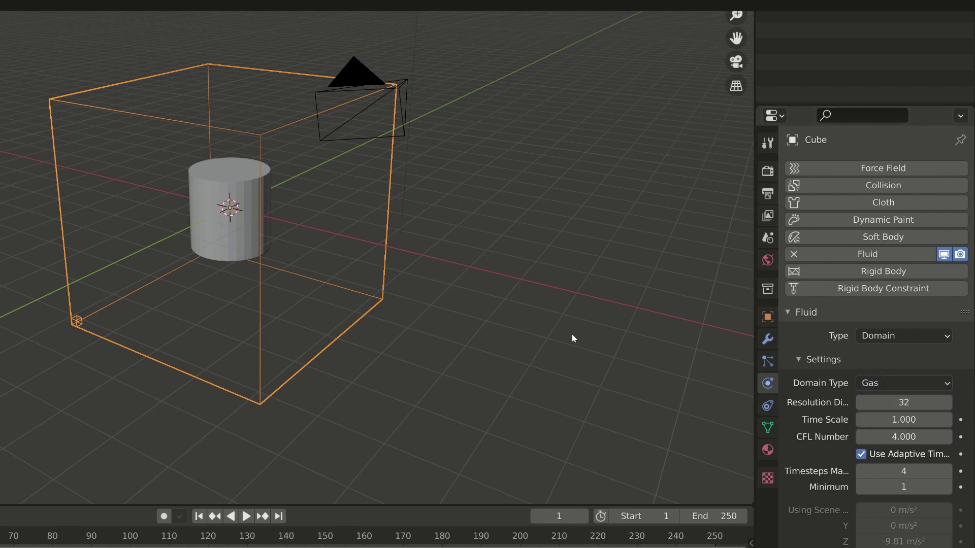
# - Give the cylinder Fluid physics as a Flow object with Flow Type Fire + Smoke
pyautogui.click(237, 175)
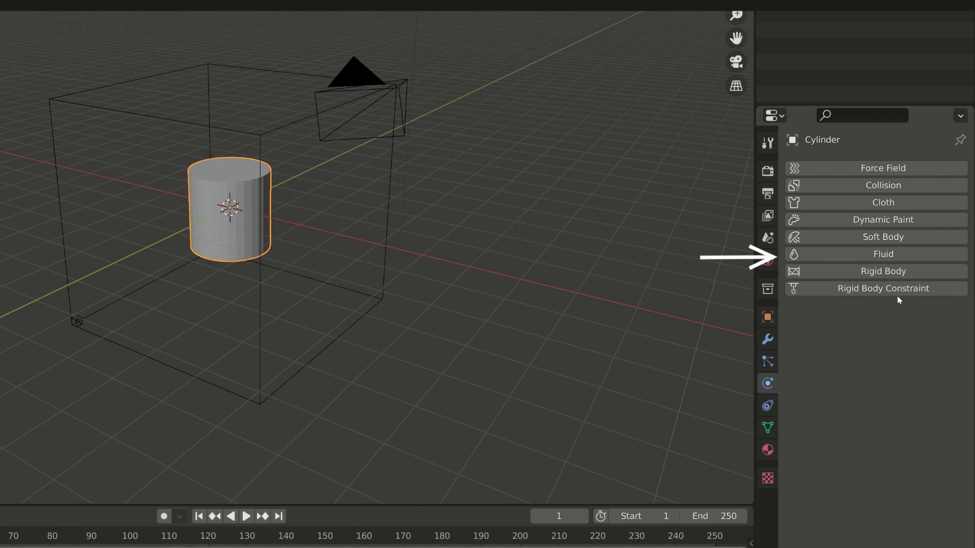
pyautogui.click(866, 255)
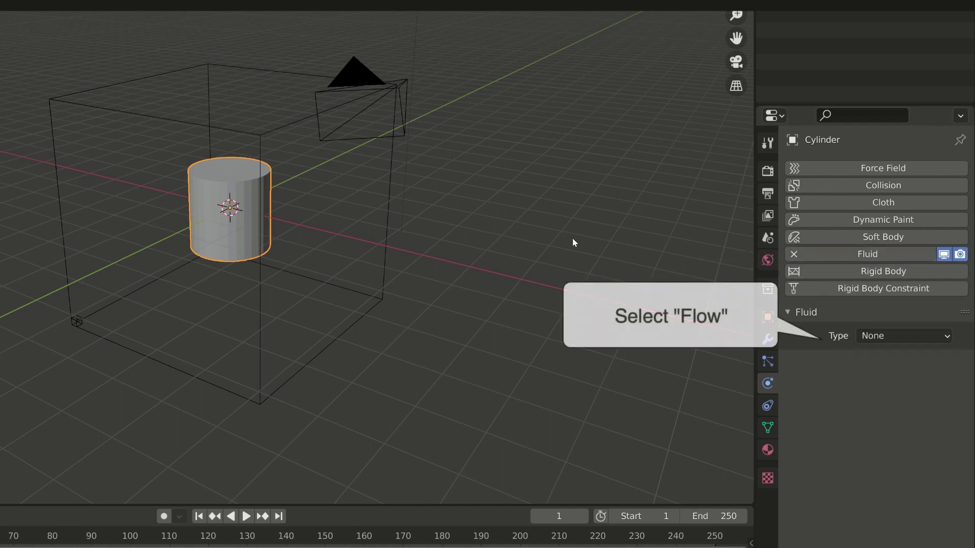
pyautogui.click(899, 336)
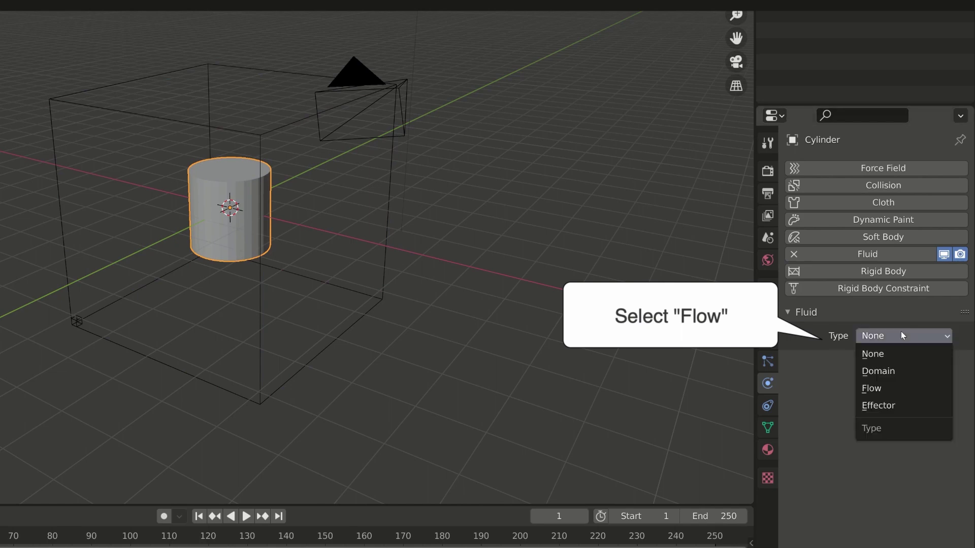
pyautogui.click(895, 387)
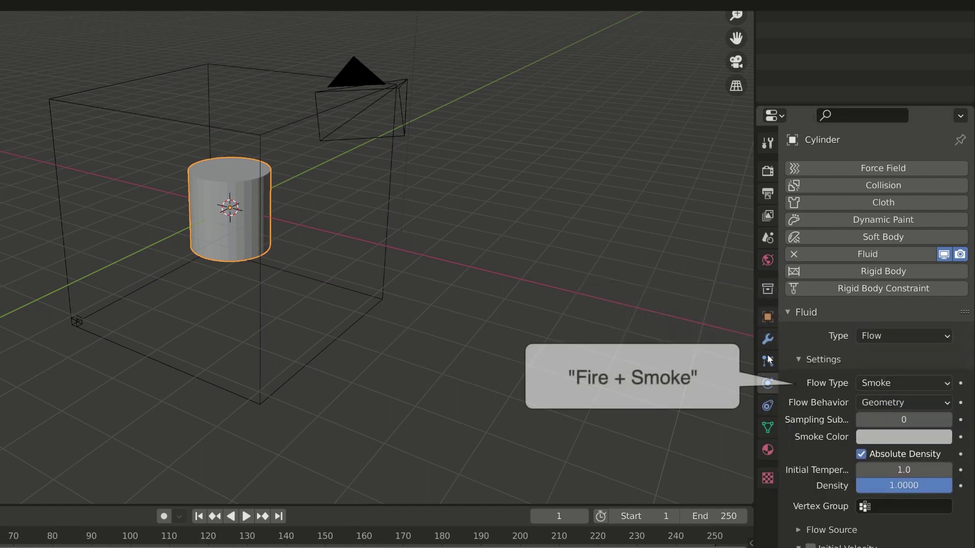
pyautogui.click(893, 383)
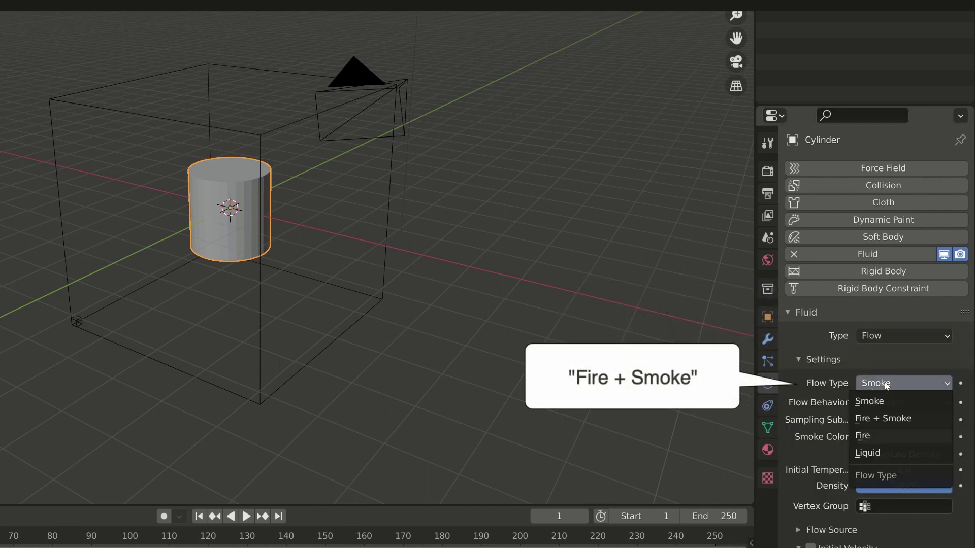
pyautogui.click(902, 419)
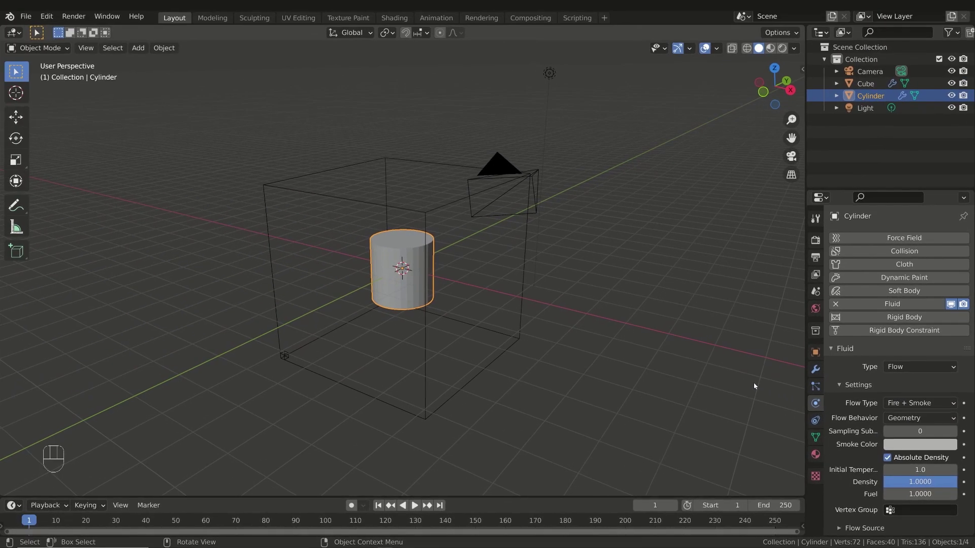
# - Save the setup to fire.blend and play the animation, stopping at frame 96
pyautogui.hotkey('ctrl', 's')
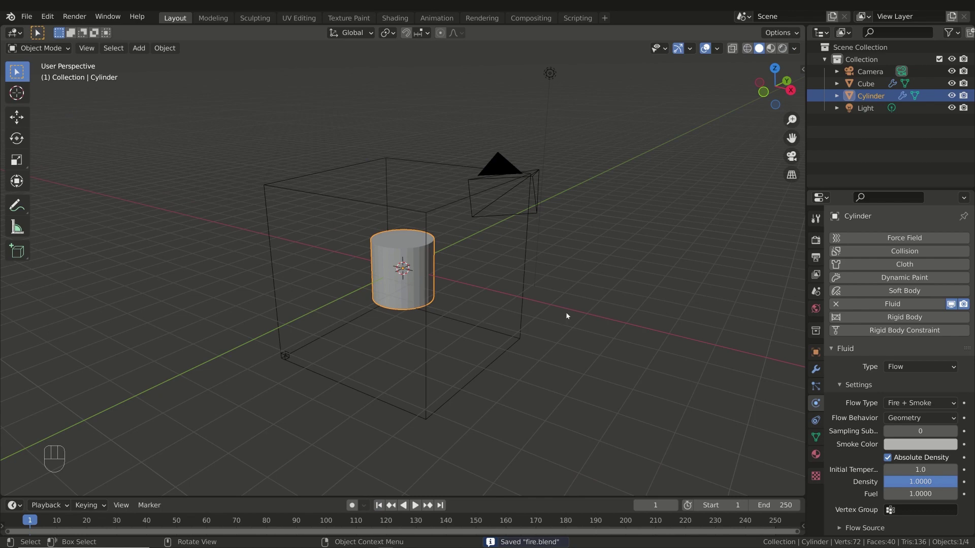
pyautogui.press('space')
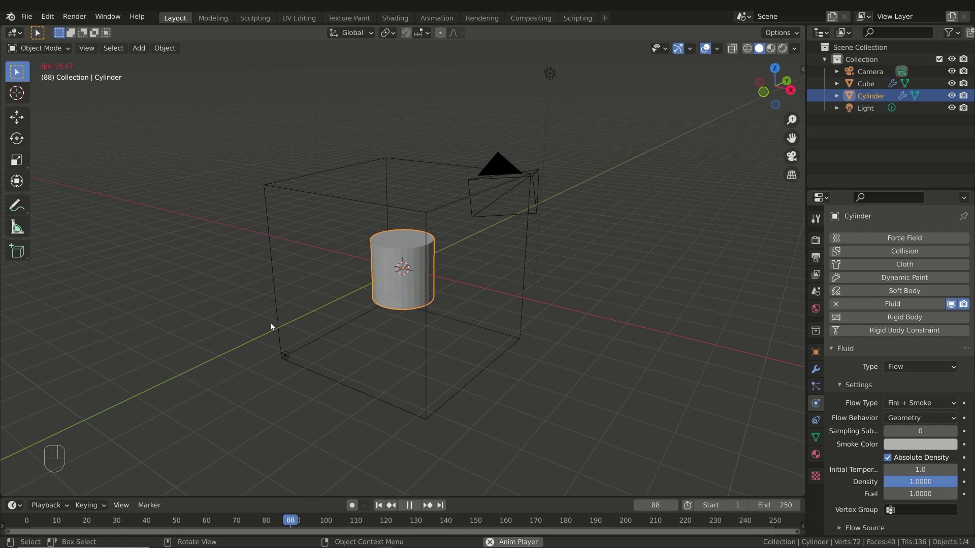
pyautogui.press('space')
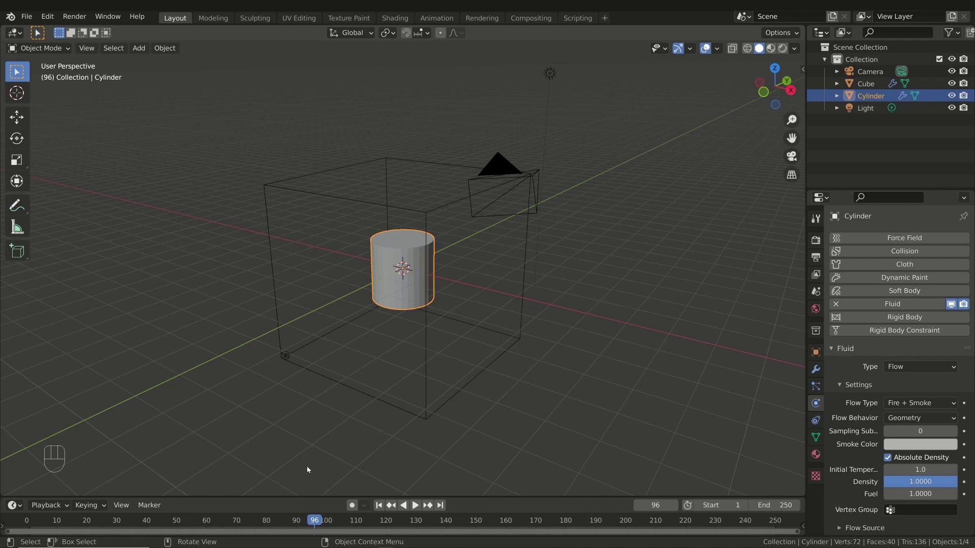
# - Reset the Cube domain by setting Resolution Divisions to 30 then 32, and replay to frame 84
pyautogui.click(379, 505)
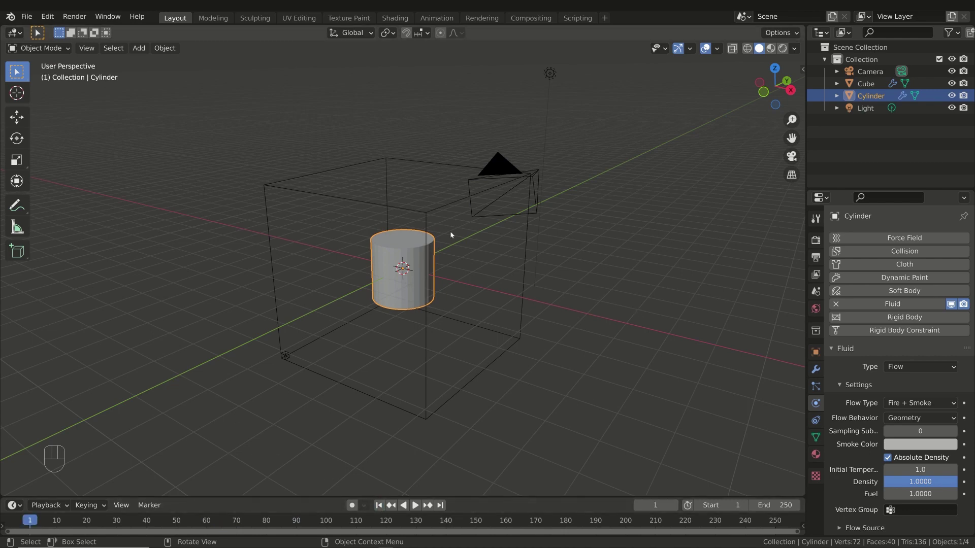
pyautogui.click(452, 202)
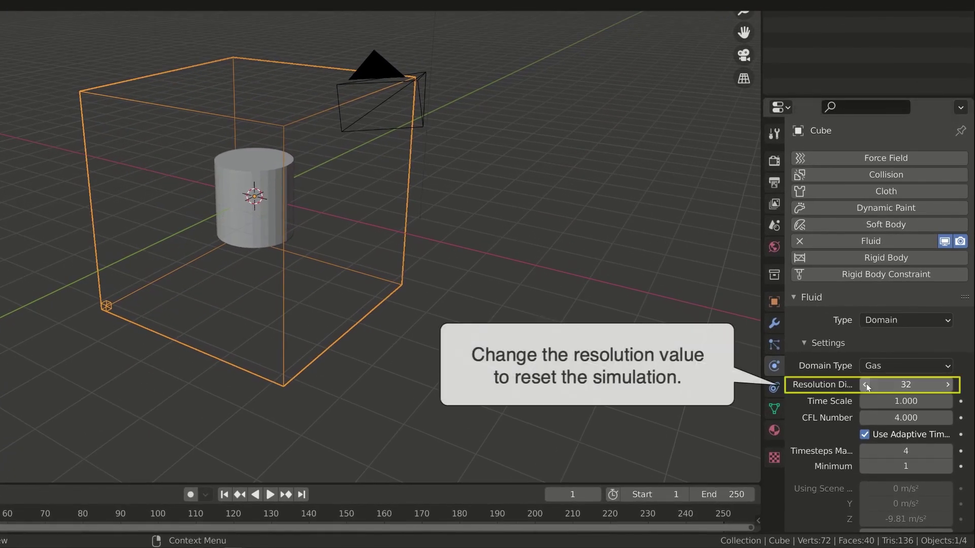
pyautogui.click(865, 386)
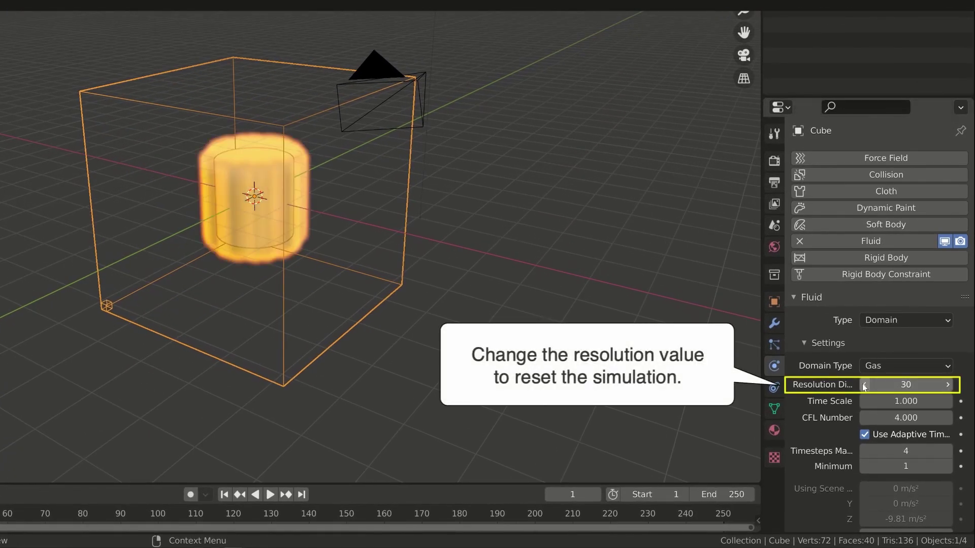
pyautogui.click(949, 385)
pyautogui.click(948, 385)
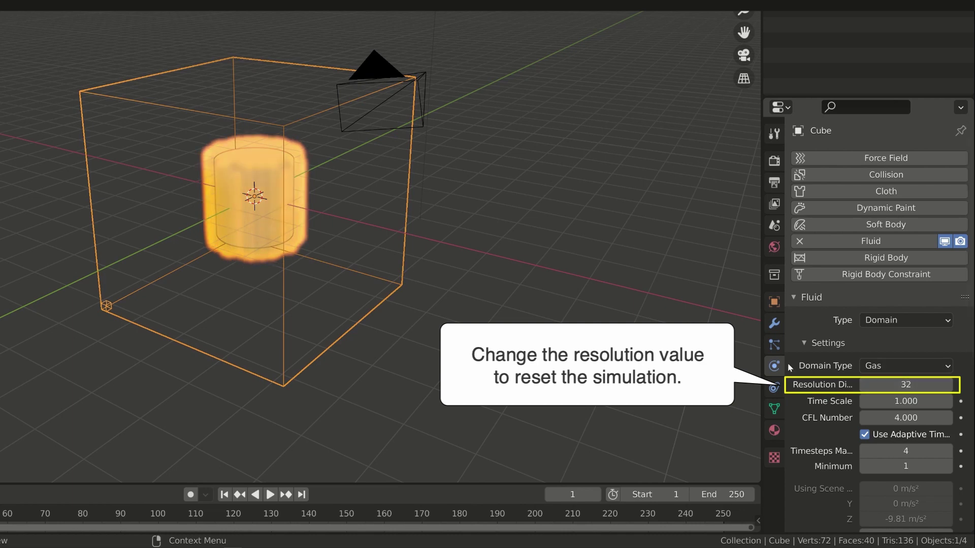
pyautogui.press('space')
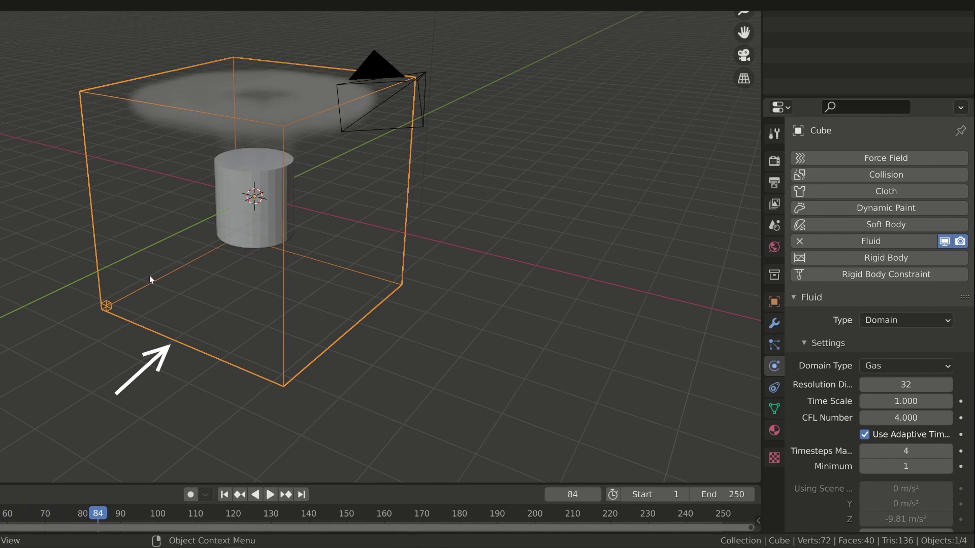
pyautogui.press('space')
# - Return to frame 1 and bring the domain's Border Collisions, Adaptive Domain and Gas panels into view
pyautogui.click(225, 498)
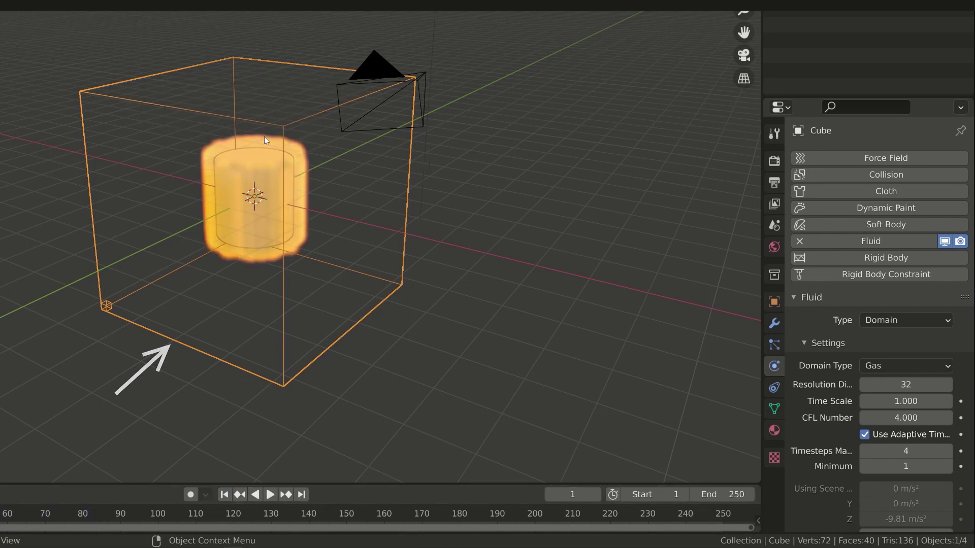
pyautogui.scroll(-1, 956, 254)
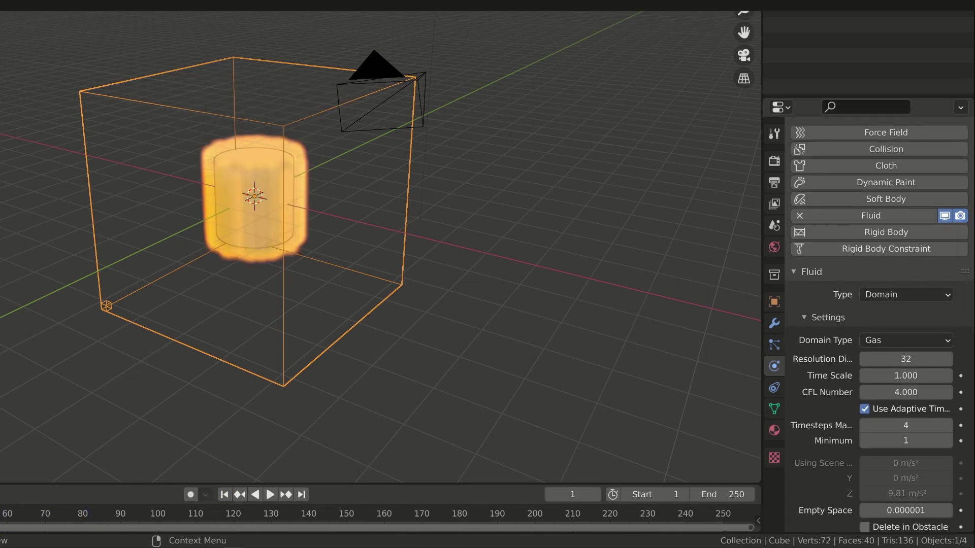
pyautogui.scroll(-5, 967, 269)
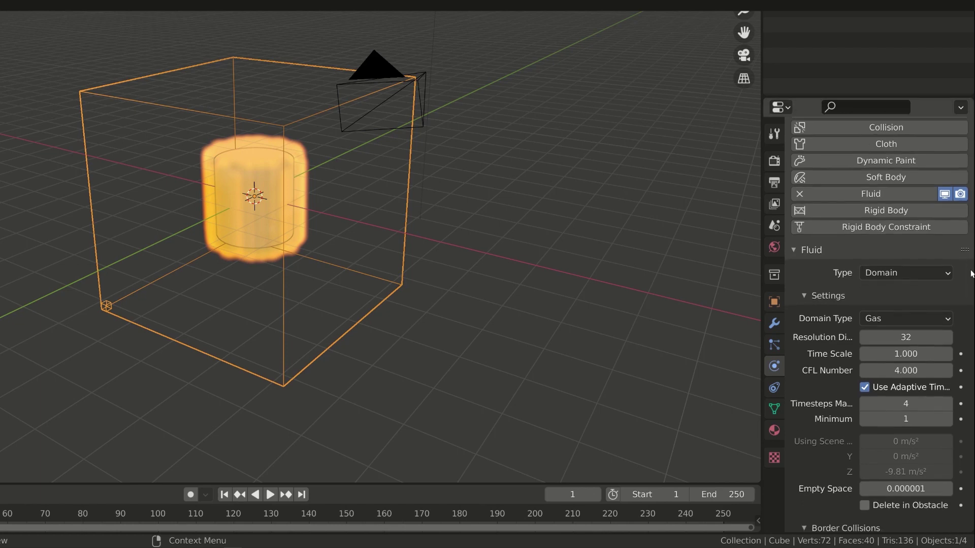
pyautogui.scroll(-1, 970, 320)
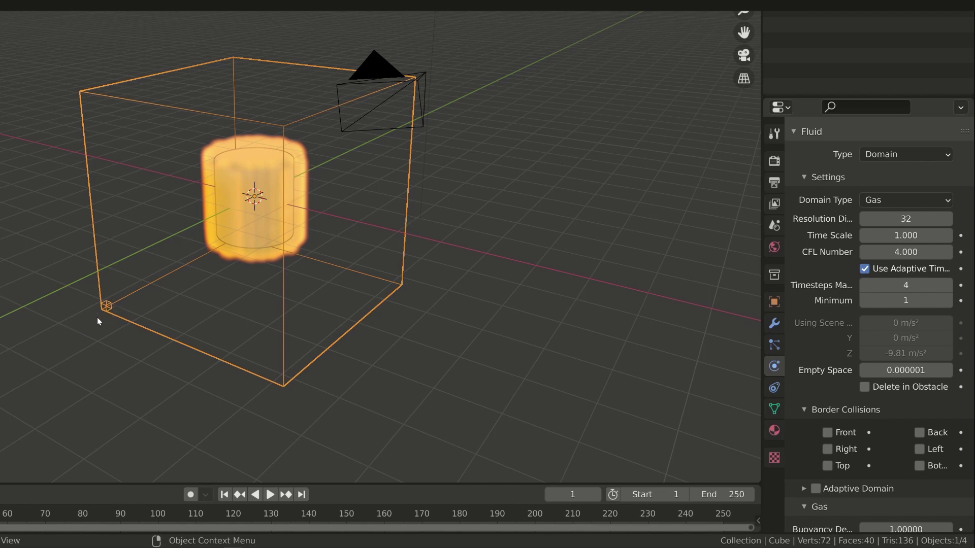
pyautogui.scroll(4, 98, 321)
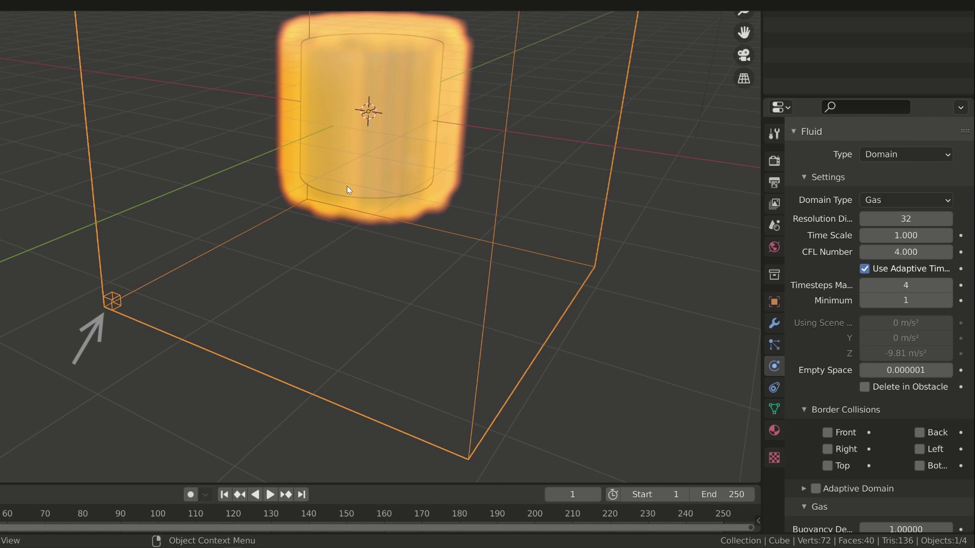
pyautogui.scroll(-4, 347, 187)
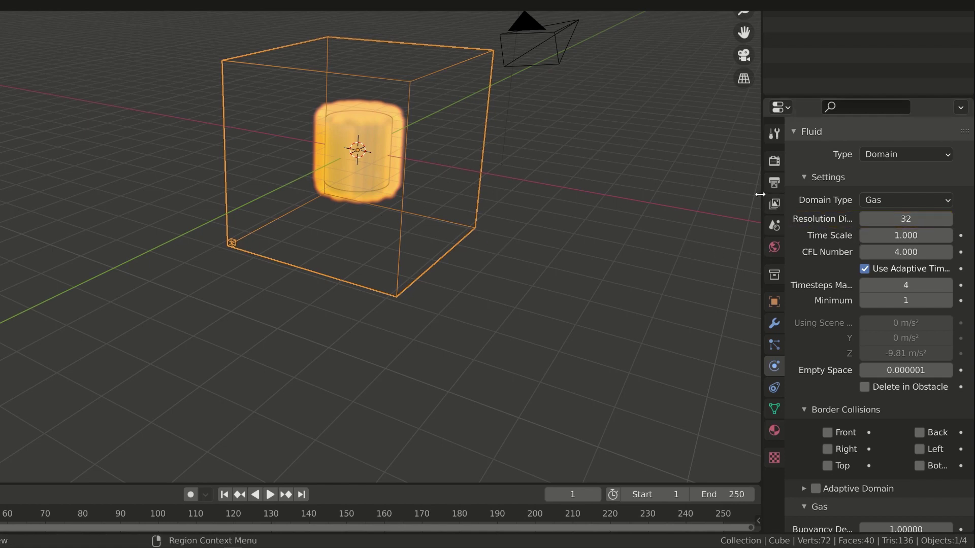
# - Widen the Properties editor and set the domain Time Scale to 0.5, keeping resolution at 32
pyautogui.moveTo(763, 199); pyautogui.dragTo(703, 192)
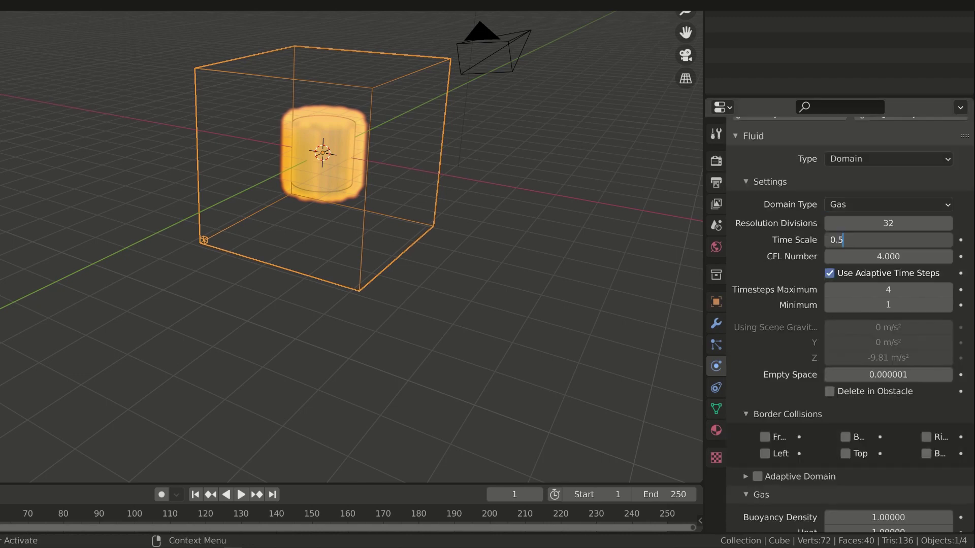
pyautogui.press('Return')
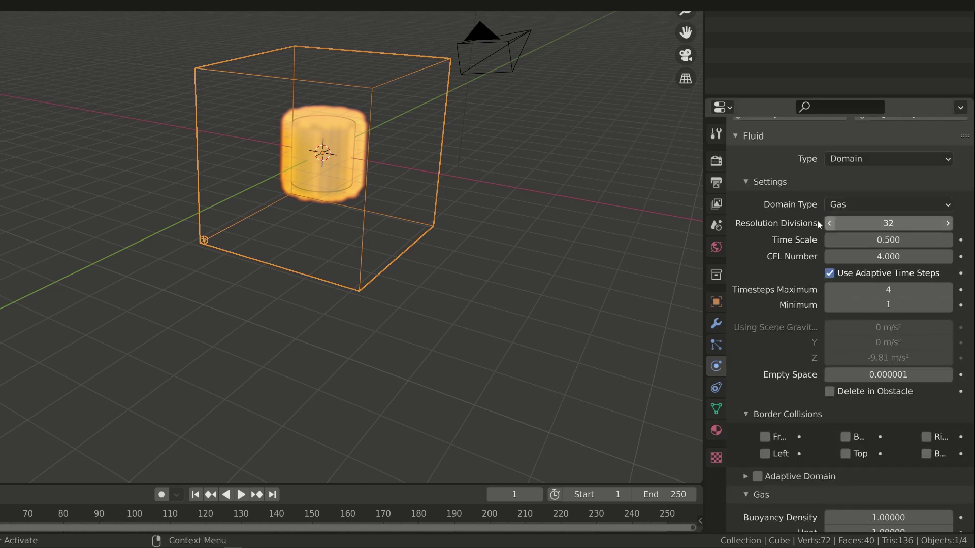
pyautogui.moveTo(829, 225); pyautogui.dragTo(949, 223)
pyautogui.press('Escape')
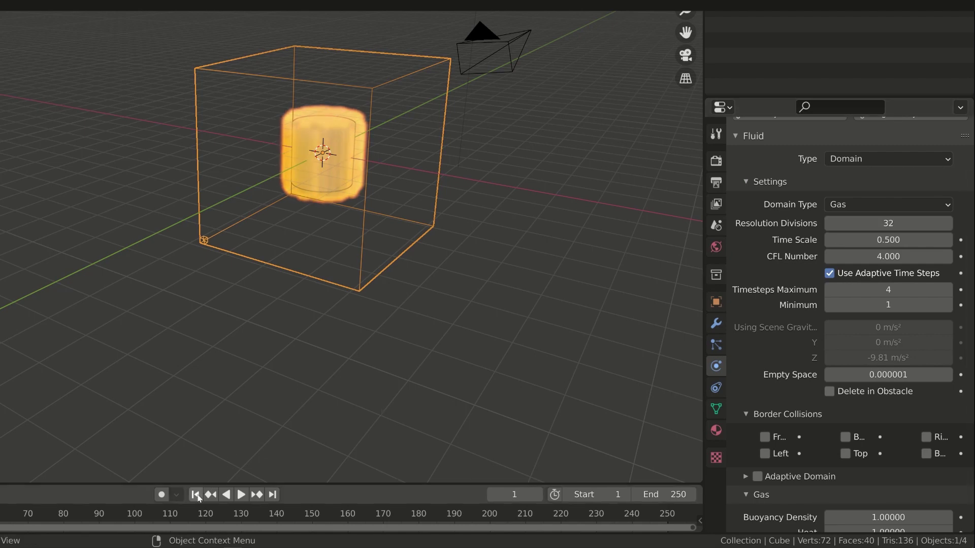
# - Play the half-speed smoke simulation and stop it at frame 139
pyautogui.press('space')
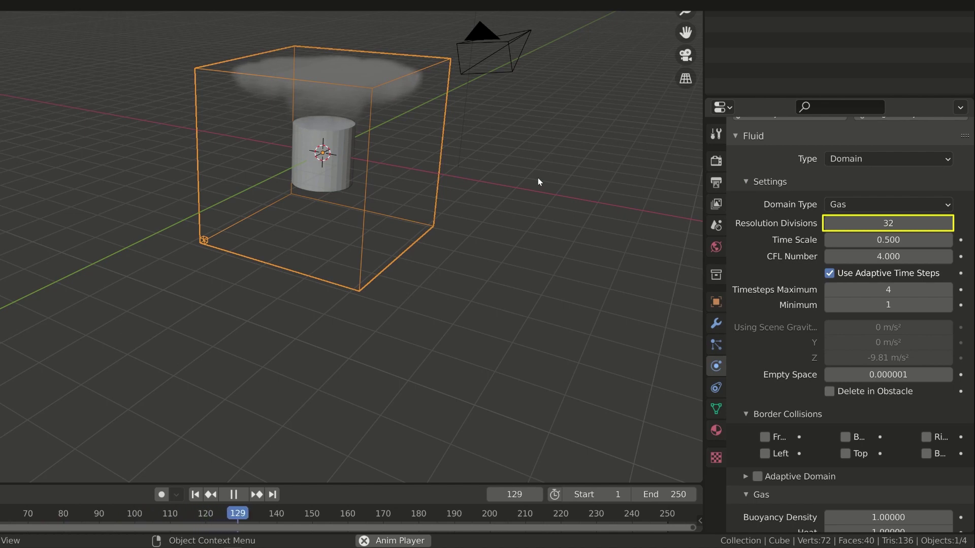
pyautogui.press('space')
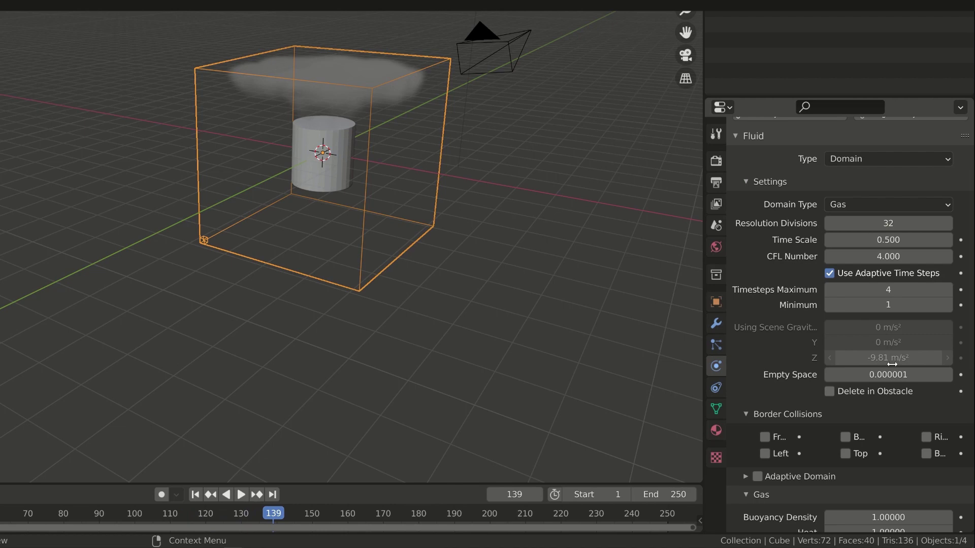
pyautogui.click(906, 240)
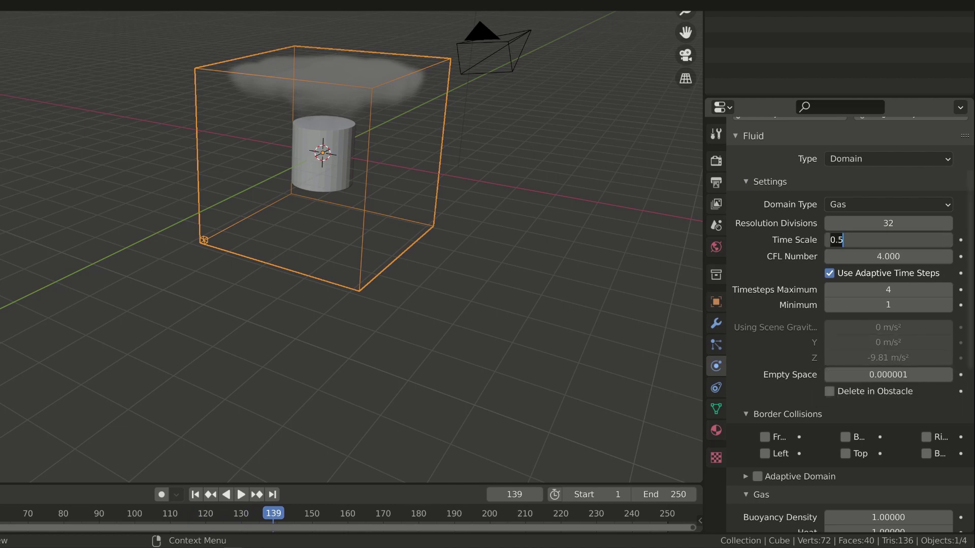
# - Restore Time Scale to 1.000, then step Resolution Divisions to 30 and back to 32 to clear the cache
pyautogui.press('Return')
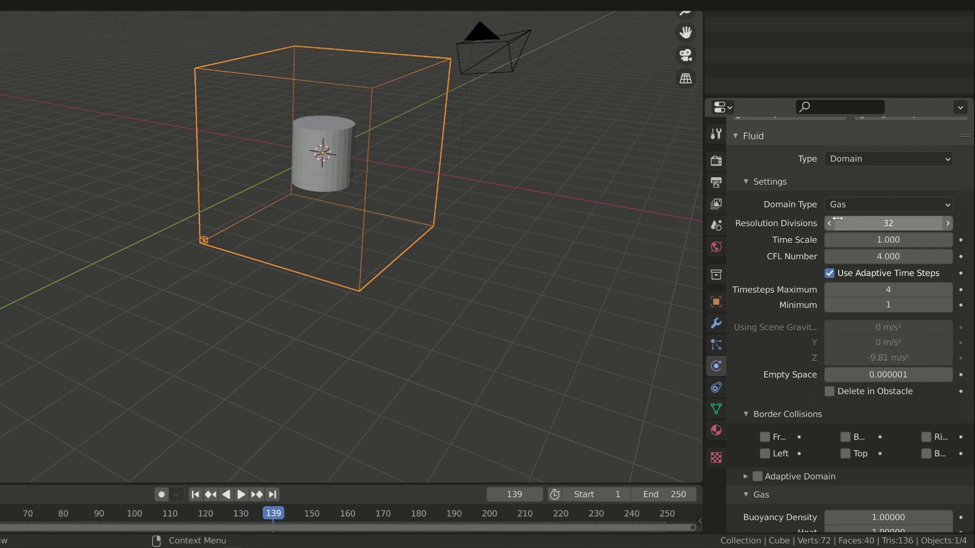
pyautogui.click(829, 224)
pyautogui.click(829, 223)
pyautogui.click(947, 224)
pyautogui.click(947, 224)
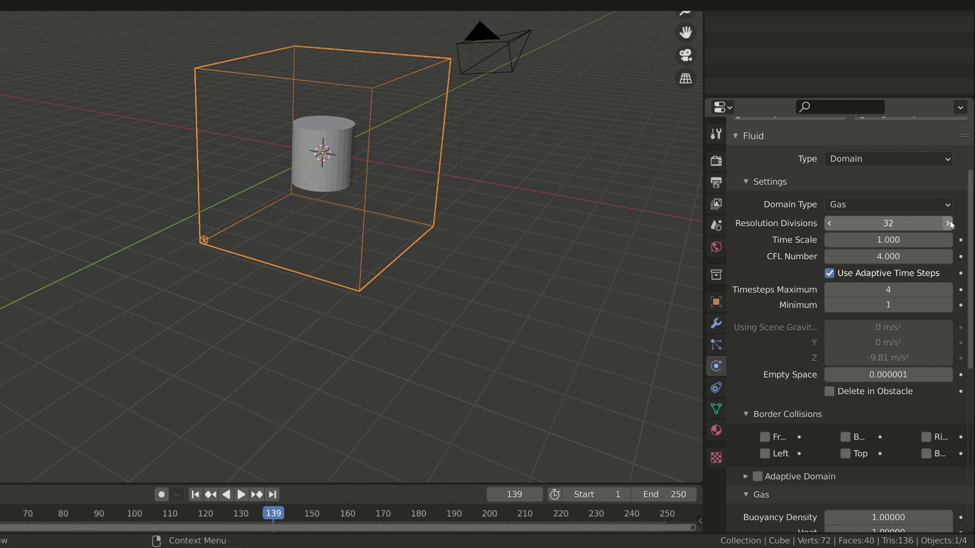